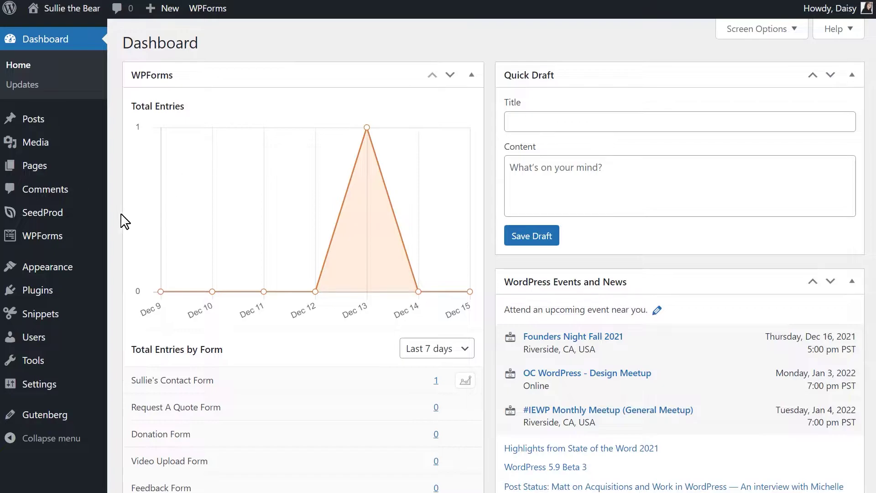
Step: Install the Zapier Addon from the WPForms Addons page so it shows Active
mouse_move(62, 242)
click(135, 335)
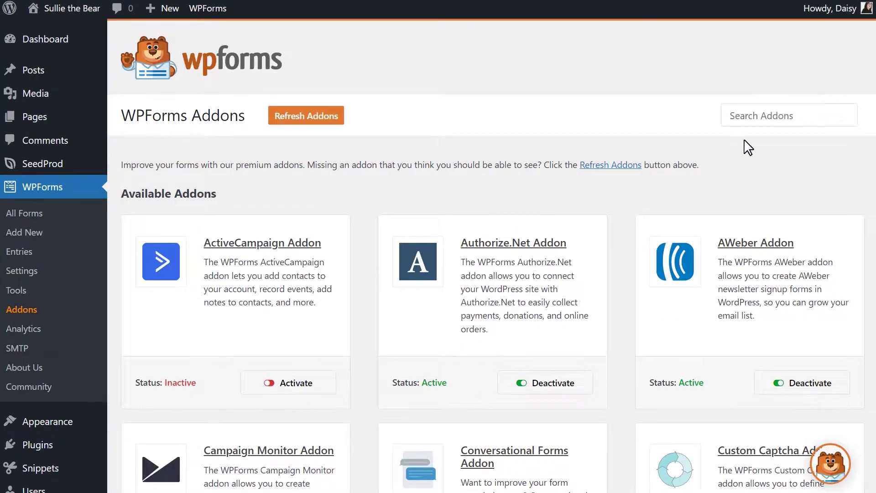
scroll(492, 256, down, 20)
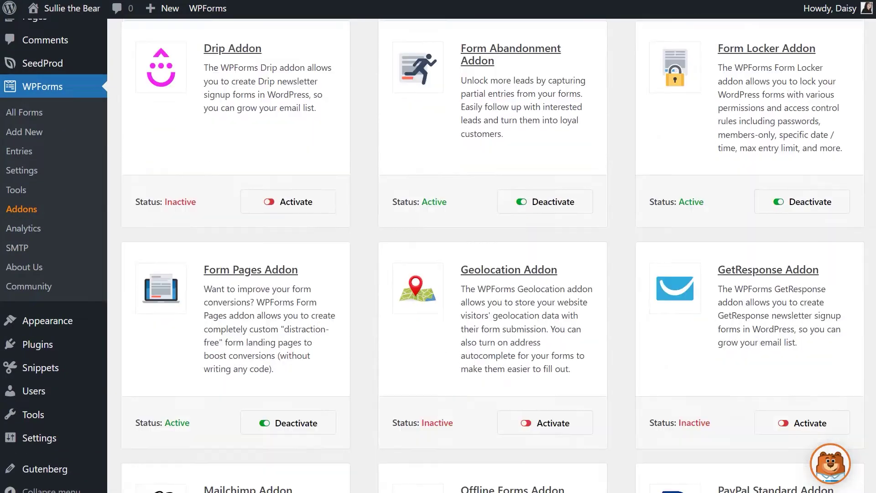
scroll(492, 256, down, 4)
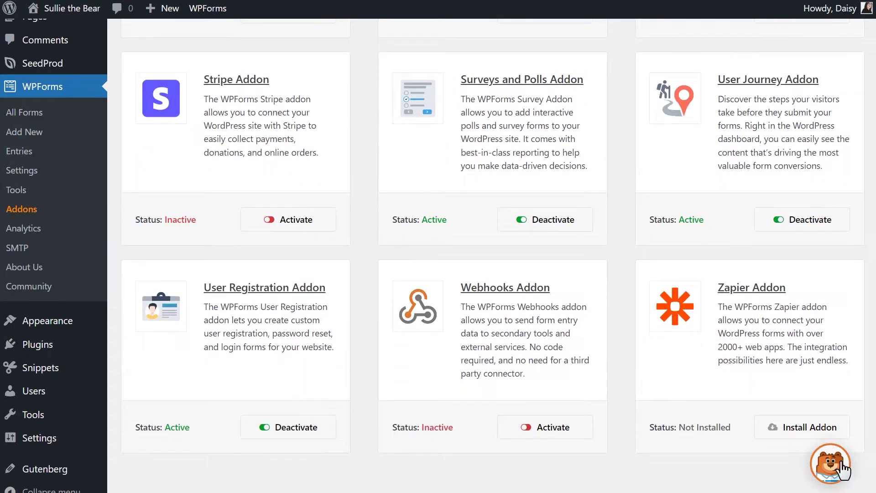
click(792, 429)
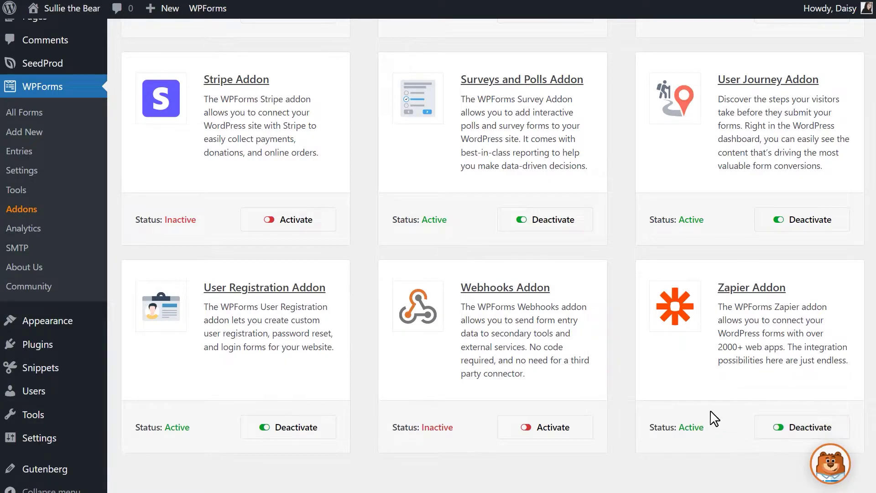
Step: Expand the Zapier entry under WPForms Settings > Integrations to show its API key
click(38, 172)
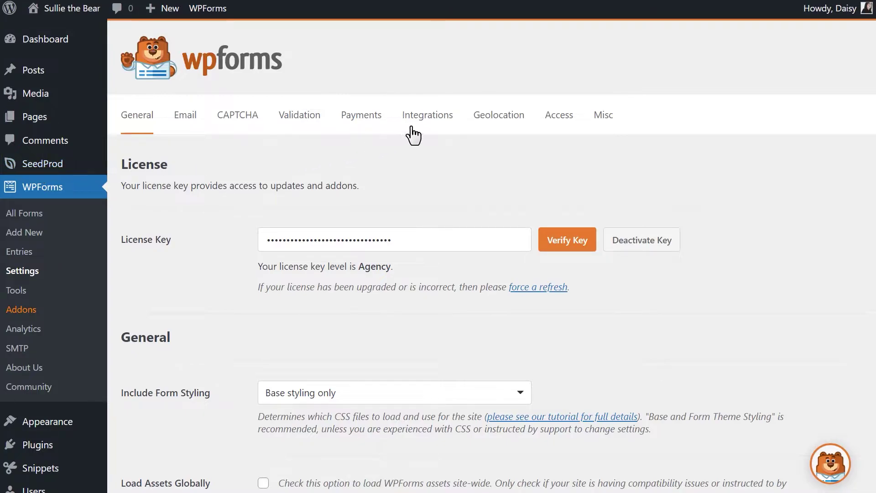
click(429, 124)
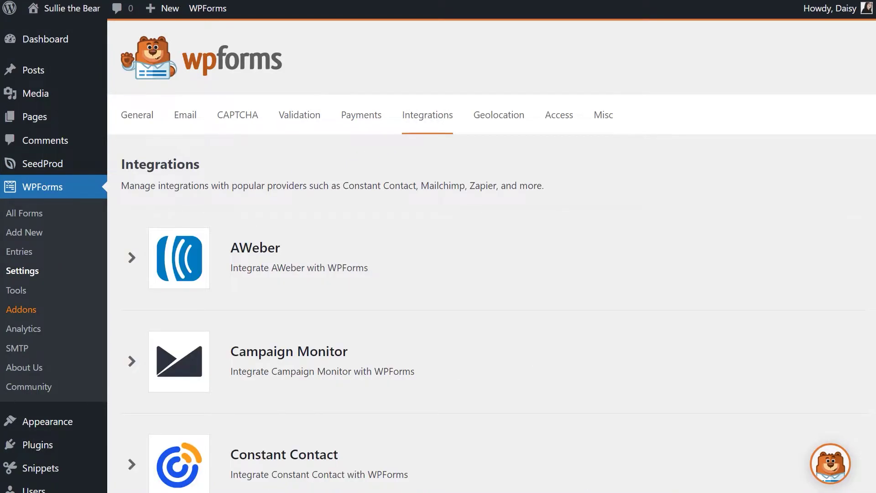
scroll(872, 223, down, 10)
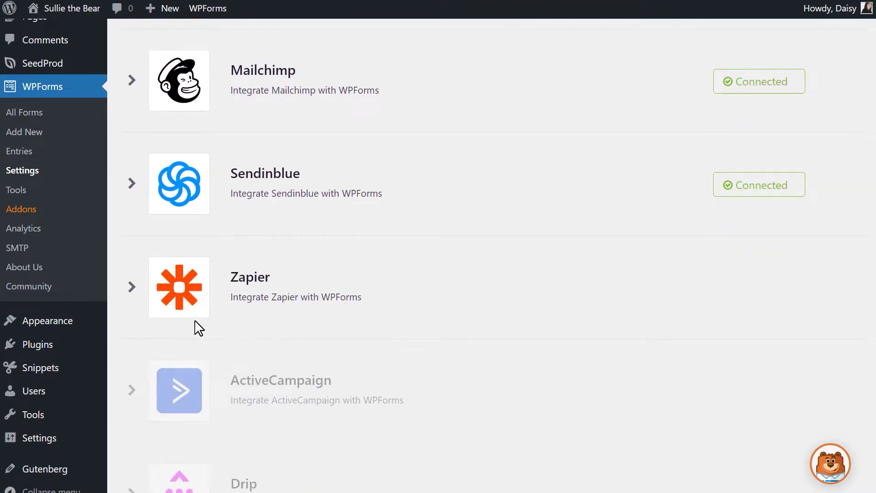
click(134, 287)
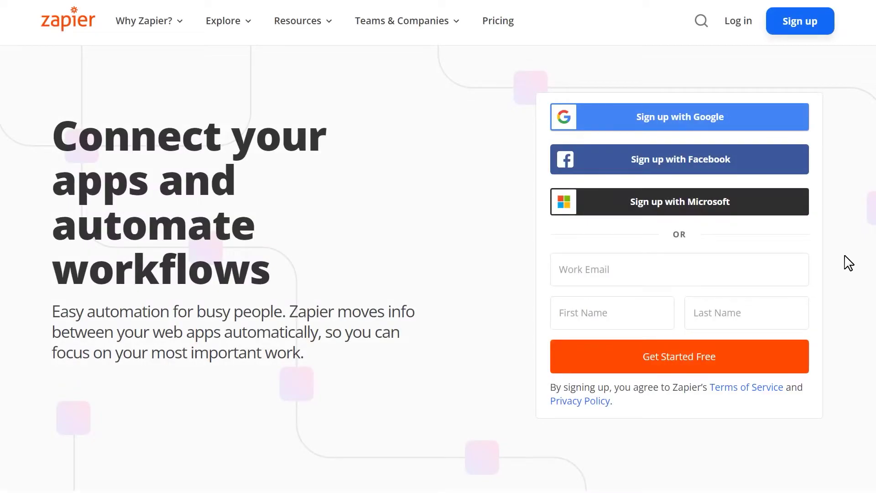
Step: Log in to the Zapier account from zapier.com
click(736, 22)
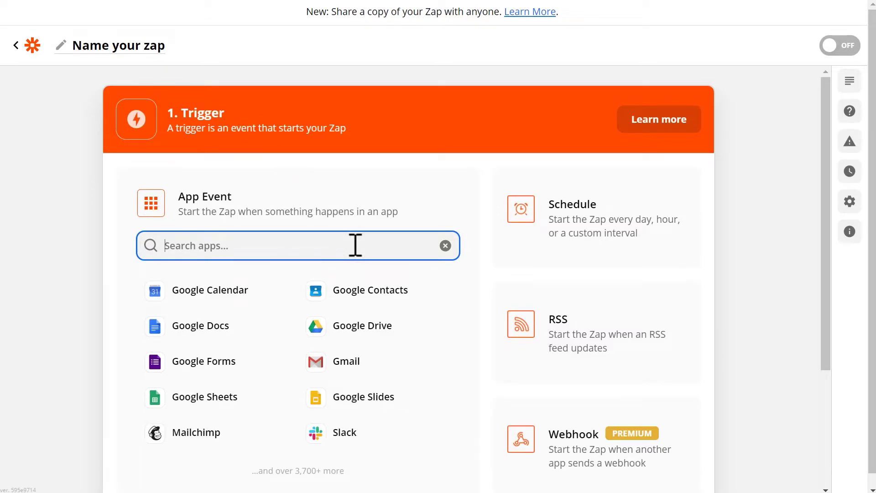
Step: Choose WPForms as the trigger app with New Form Entry as the trigger event
text(wpforms)
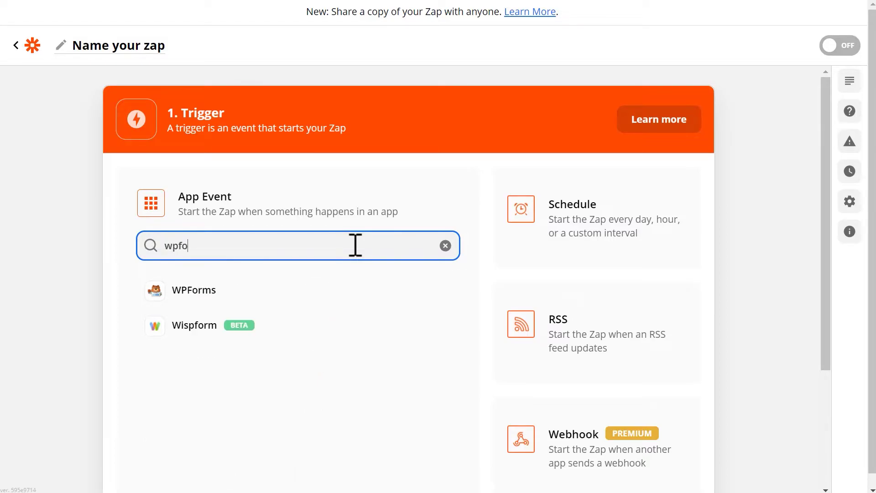
click(358, 302)
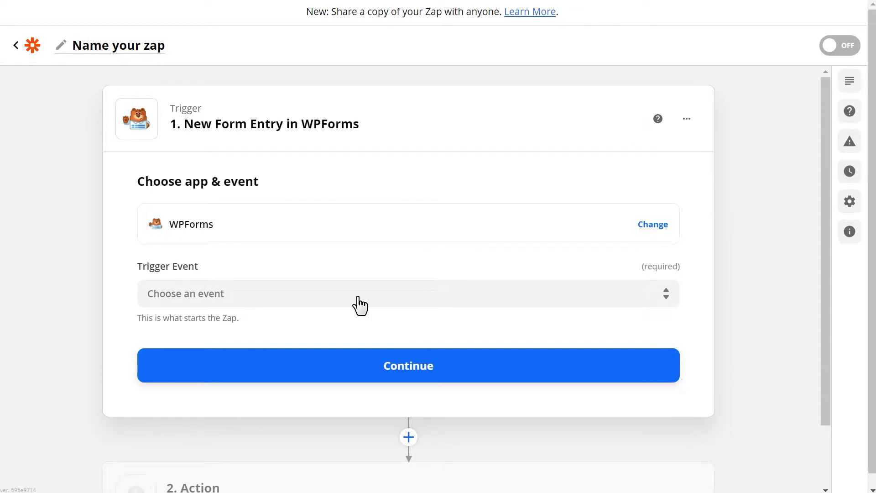
click(360, 297)
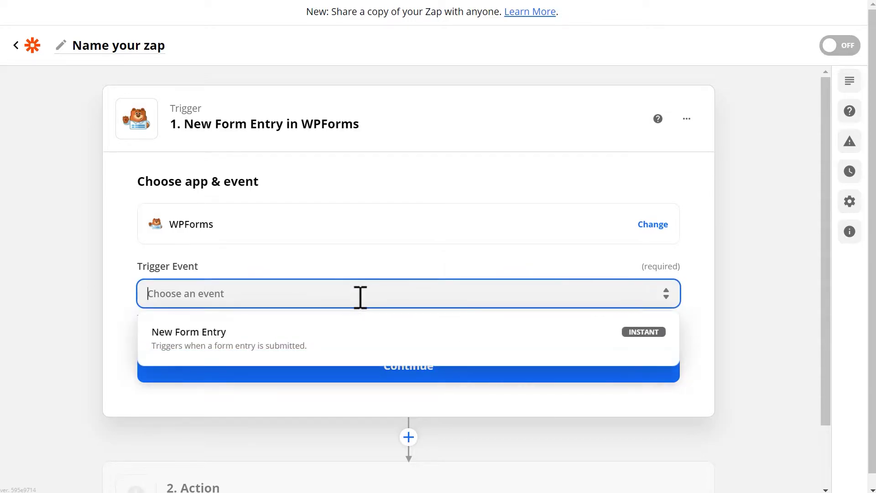
click(426, 343)
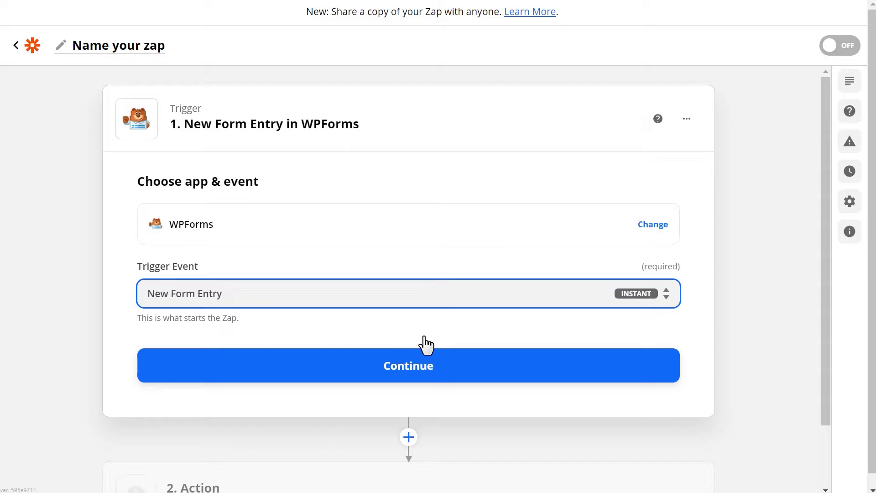
click(446, 365)
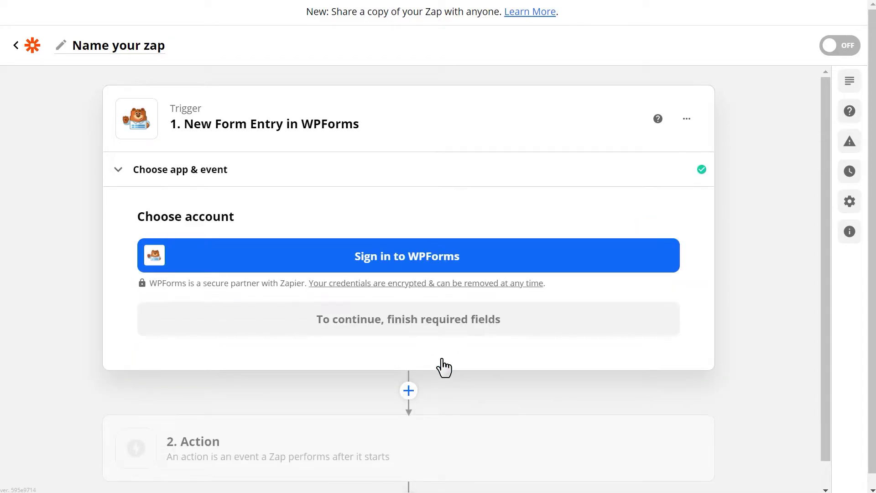
click(503, 257)
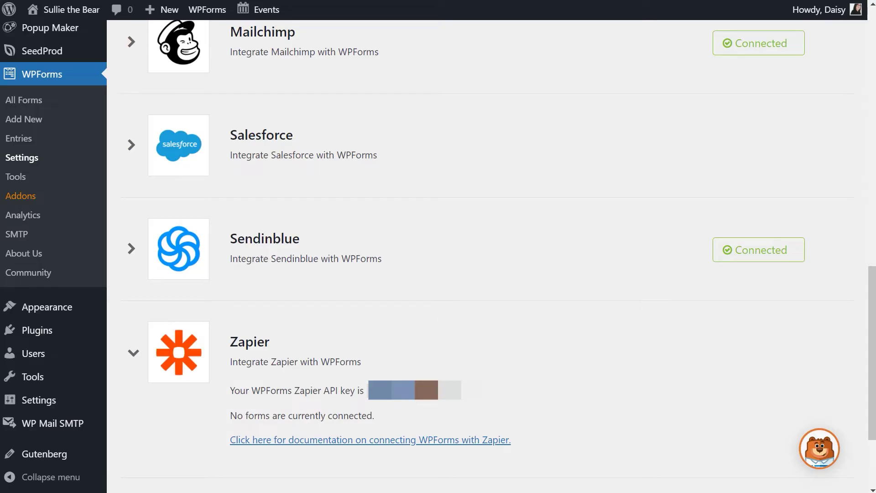
drag(469, 401, 371, 404)
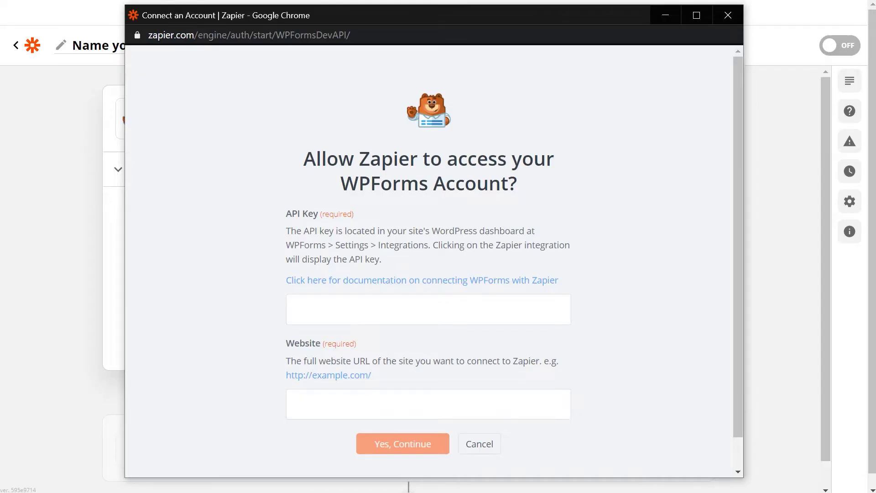
click(483, 306)
key(ctrl+v)
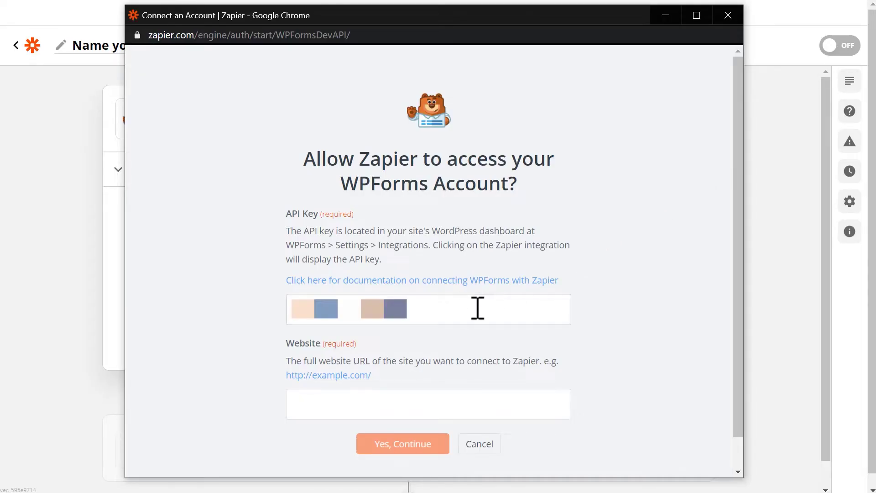
click(453, 403)
text(ht)
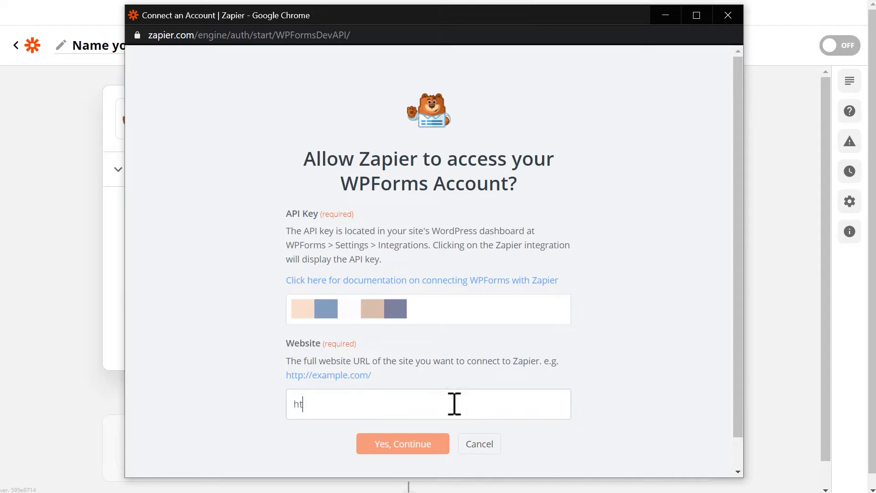
text(tps://sull)
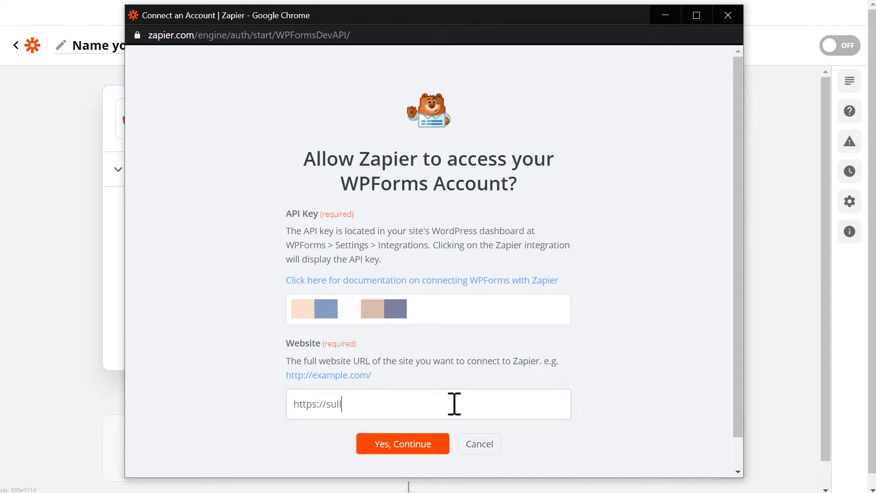
text(iethebear.com)
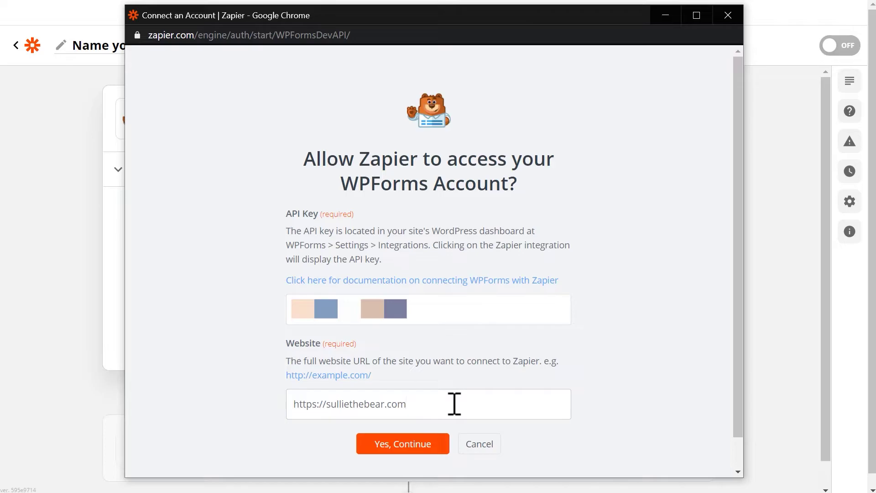
click(431, 448)
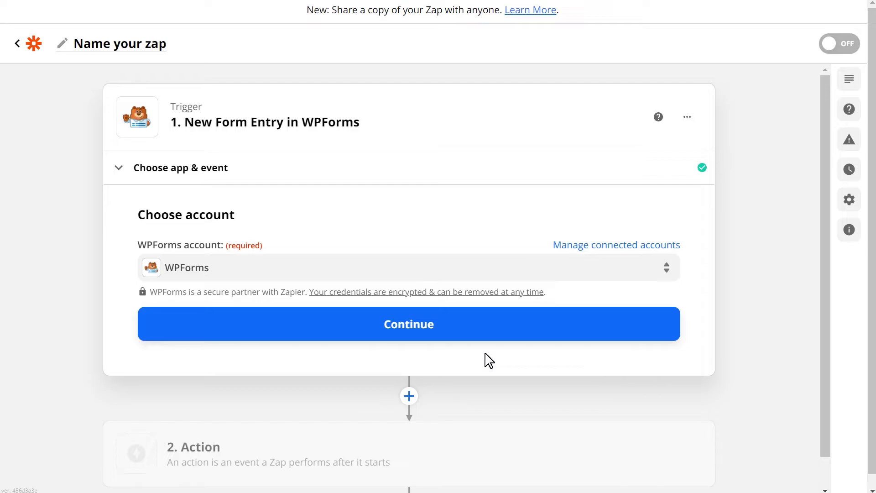
Step: Confirm the connected account and pick Simple Contact Form Template as the trigger form
click(489, 325)
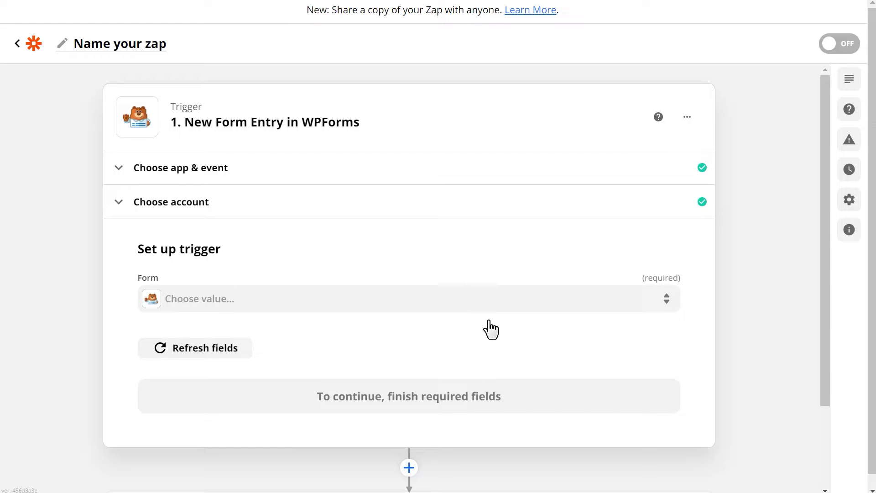
click(520, 300)
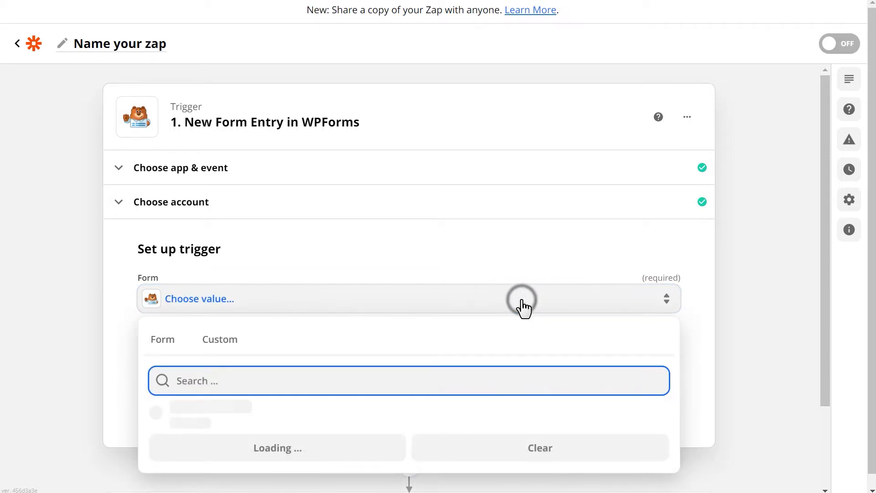
text(simple)
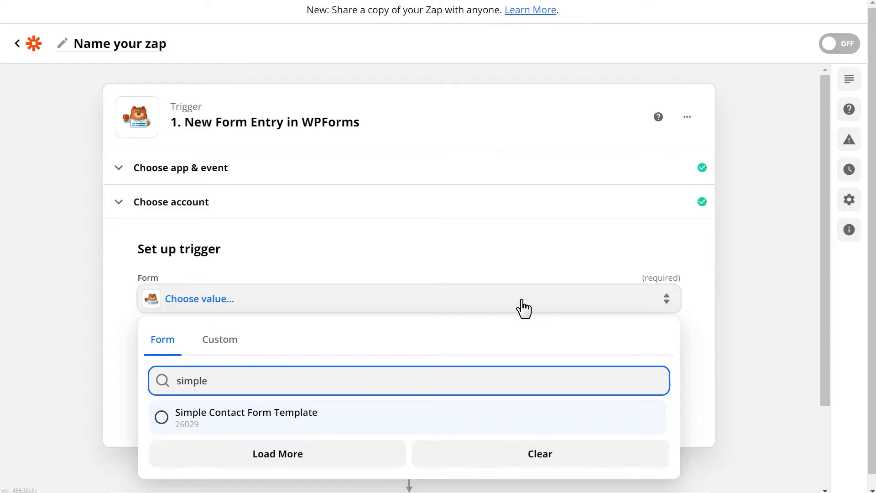
click(325, 413)
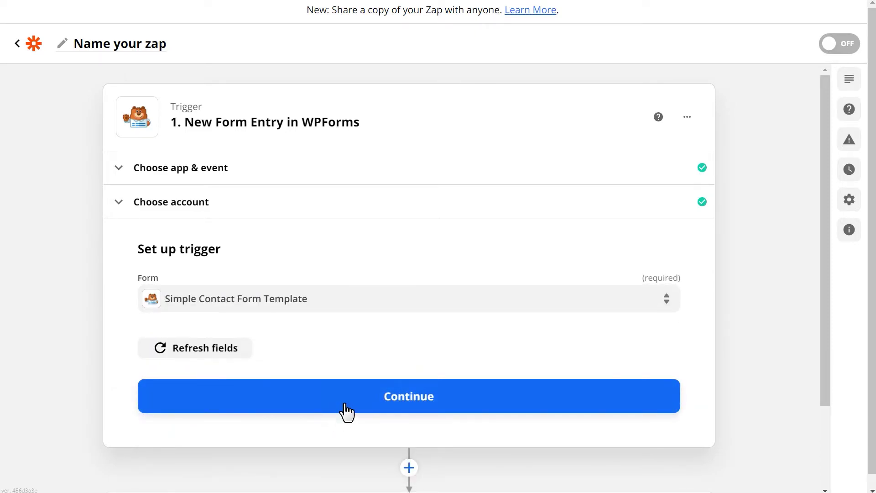
click(352, 399)
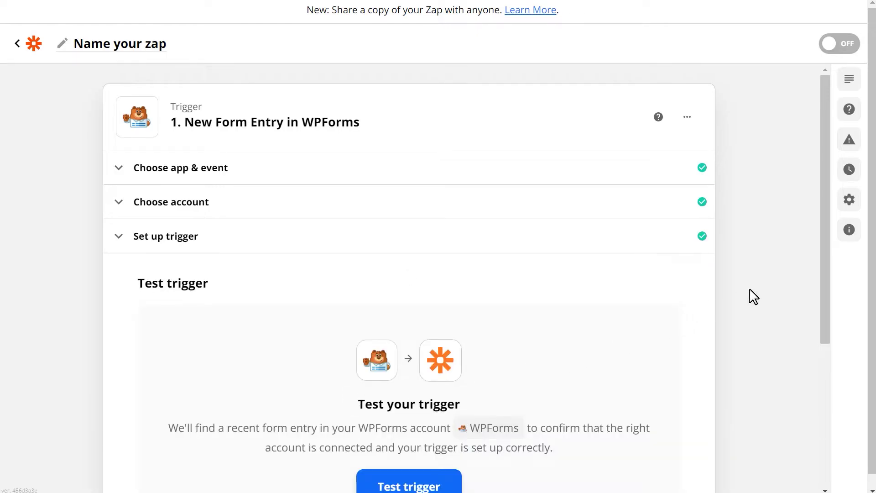
Step: Run the trigger test to fetch a sample form entry and continue to the action
drag(822, 256, 823, 338)
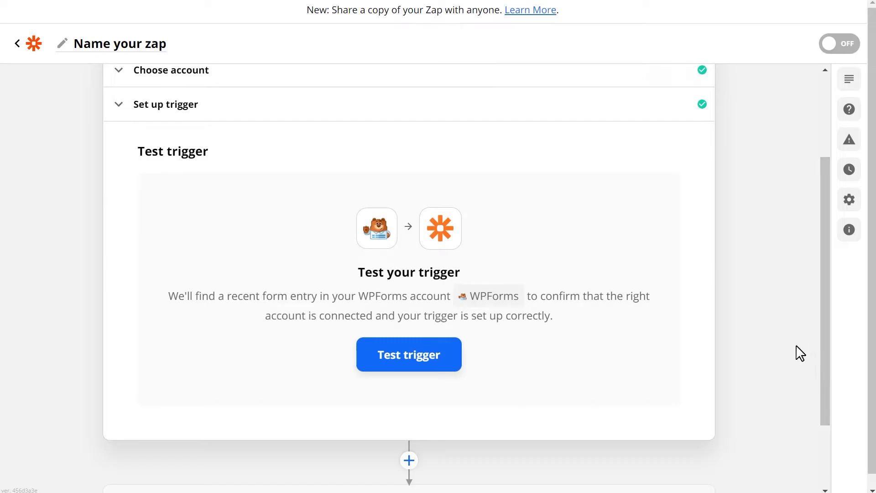
click(452, 354)
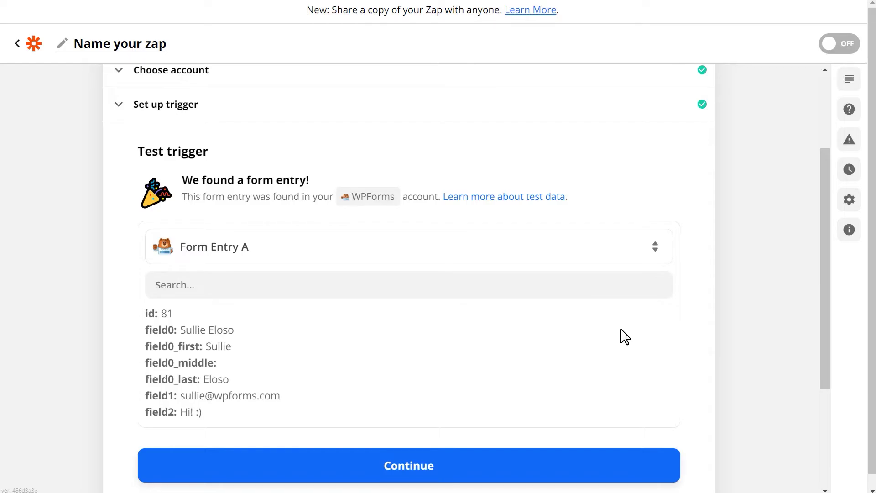
click(538, 467)
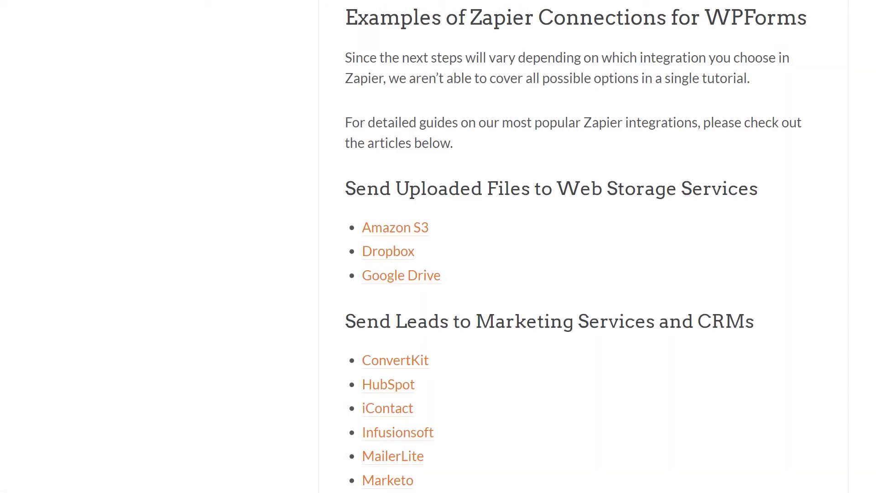
scroll(574, 247, down, 10)
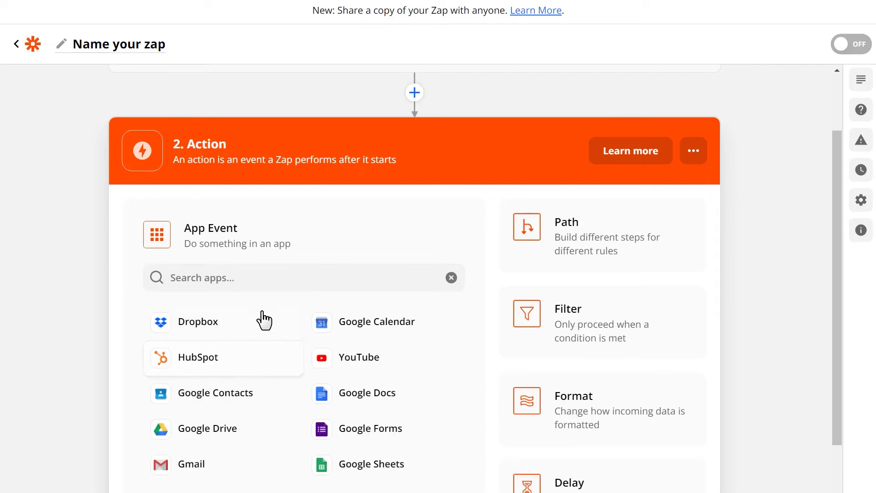
Step: Search action apps for Slack, Asana, Discord, Google Calendar, Jira, Zendesk and YouTube in turn
click(276, 278)
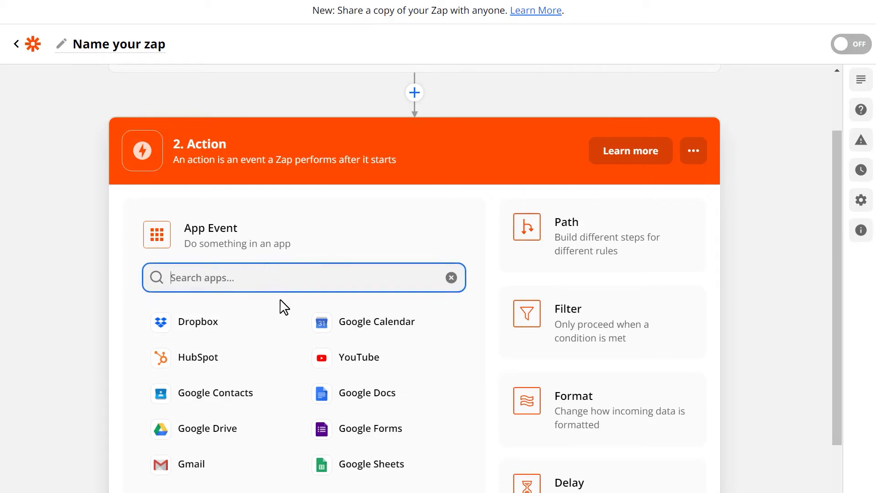
text(slack)
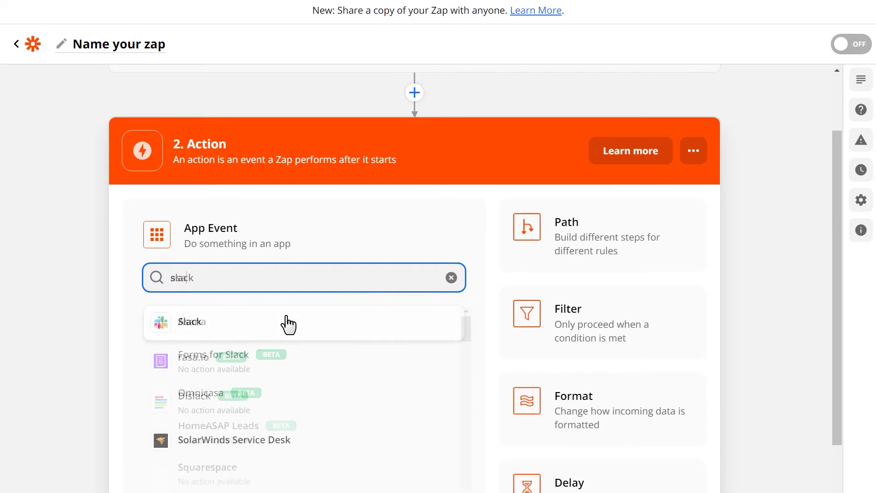
key(ctrl+a)
text(asana)
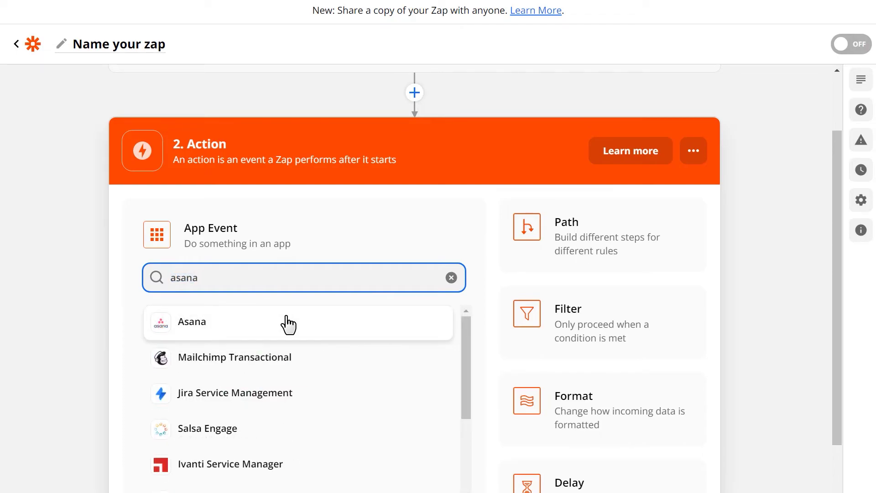
key(ctrl+a)
key(BackSpace)
text(discord)
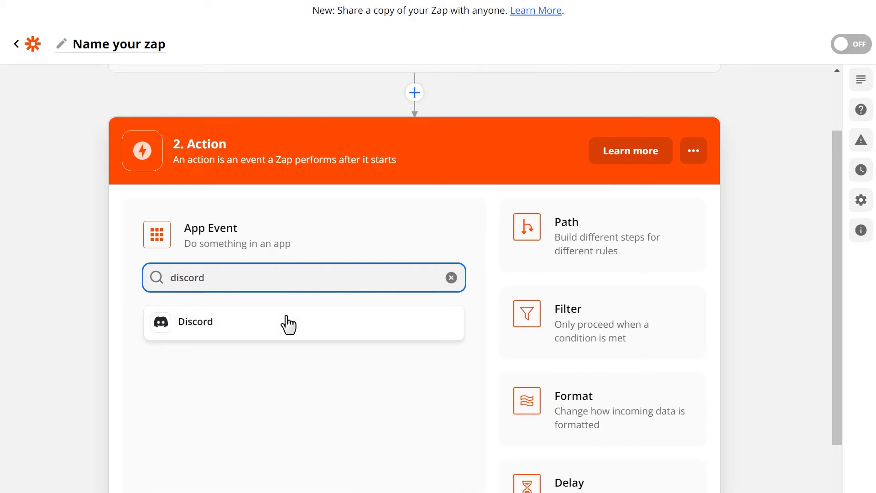
key(ctrl+a)
key(BackSpace)
text(google cale)
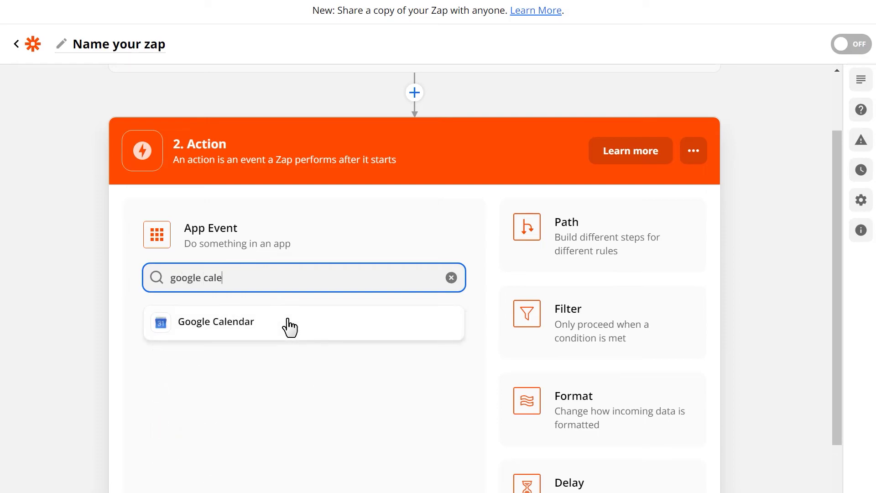
key(ctrl+a)
text(jira)
key(ctrl+a)
text(zendes)
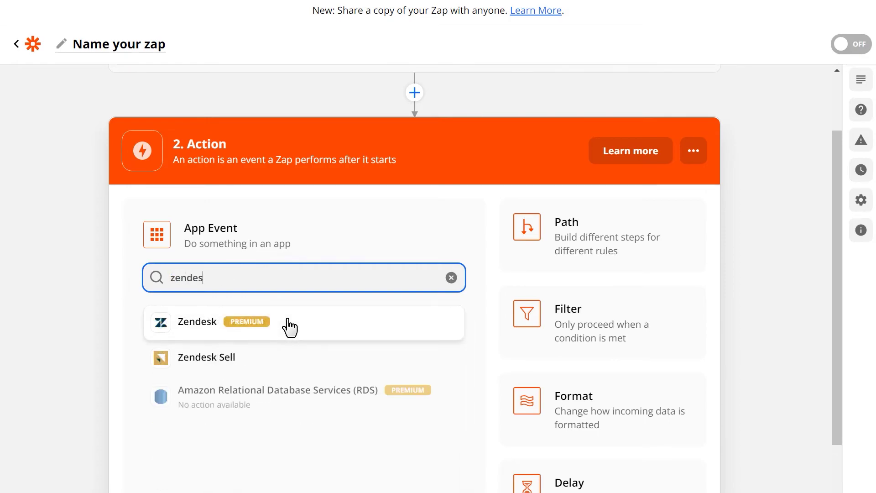
text(k)
key(ctrl+a)
text(youtube)
key(ctrl+a)
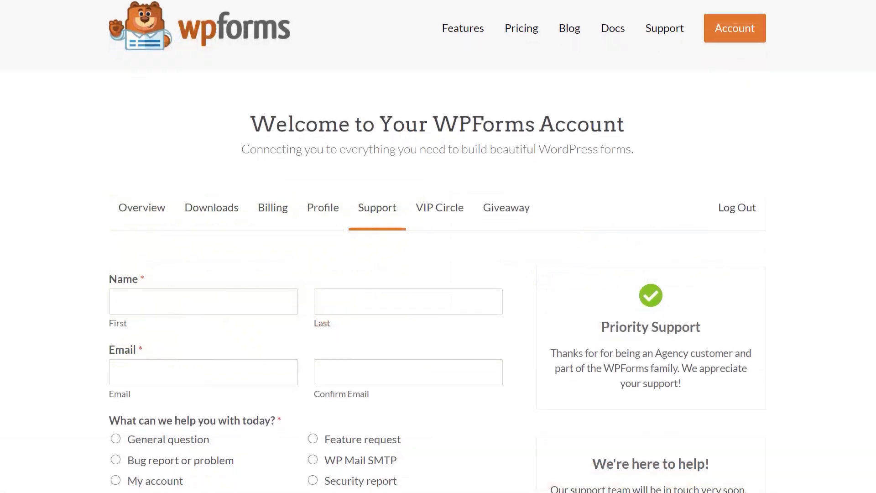
Step: Scroll down to the support ticket form fields in the WPForms account
scroll(438, 247, down, 6)
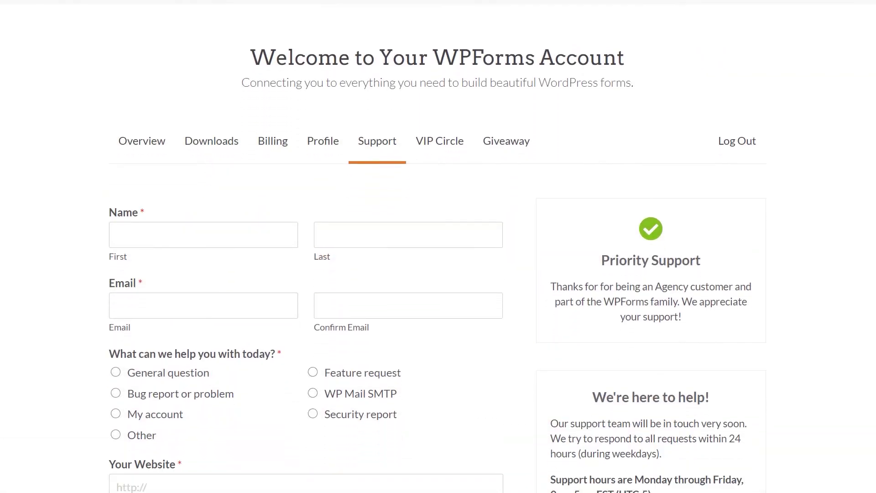